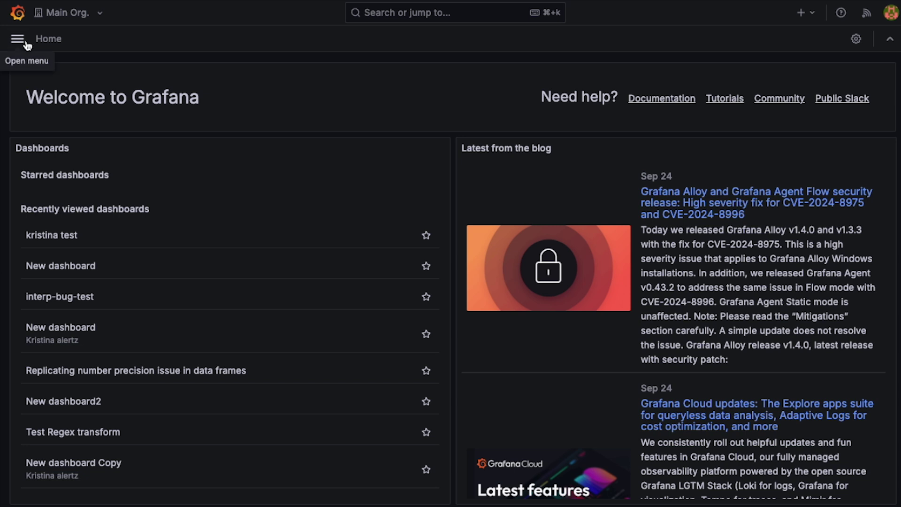
Go to Explore and set the GitHub query type to Labels
{"action": "left_click", "coordinate": [17, 38]}
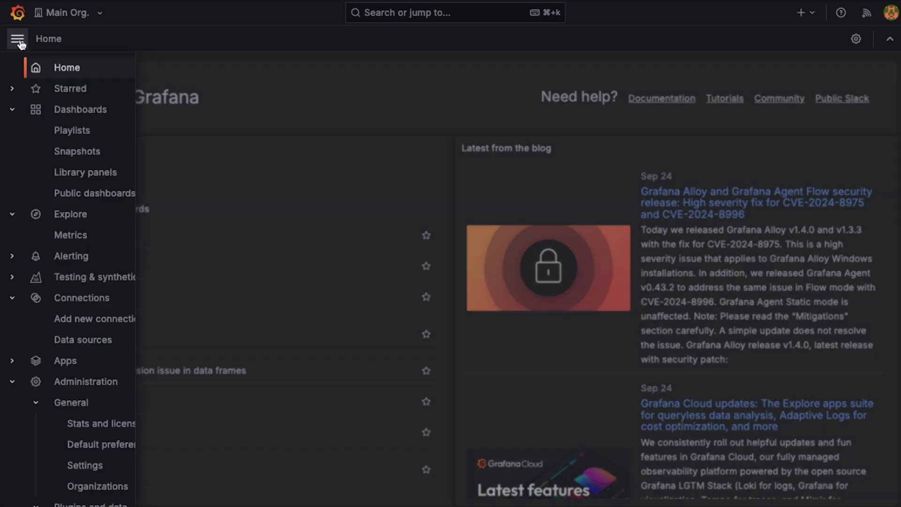
{"action": "left_click", "coordinate": [71, 215]}
{"action": "left_click", "coordinate": [227, 128]}
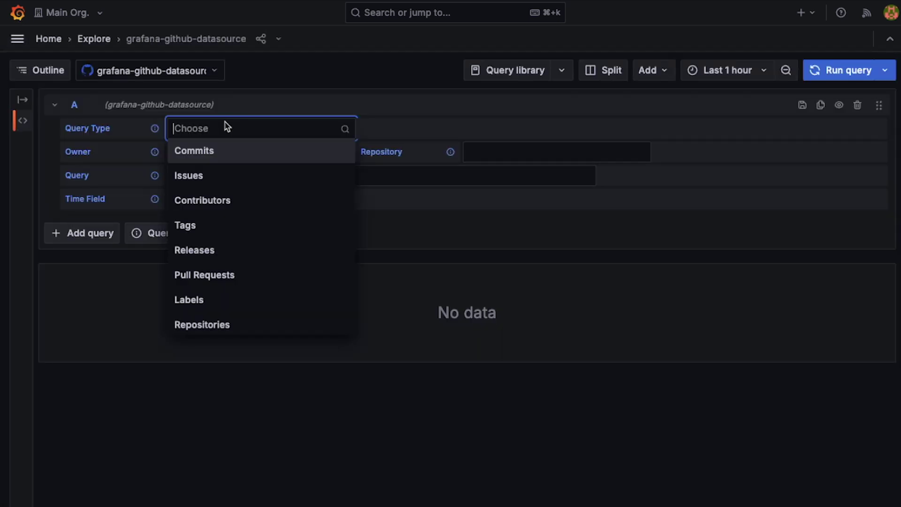
{"action": "left_click", "coordinate": [234, 298]}
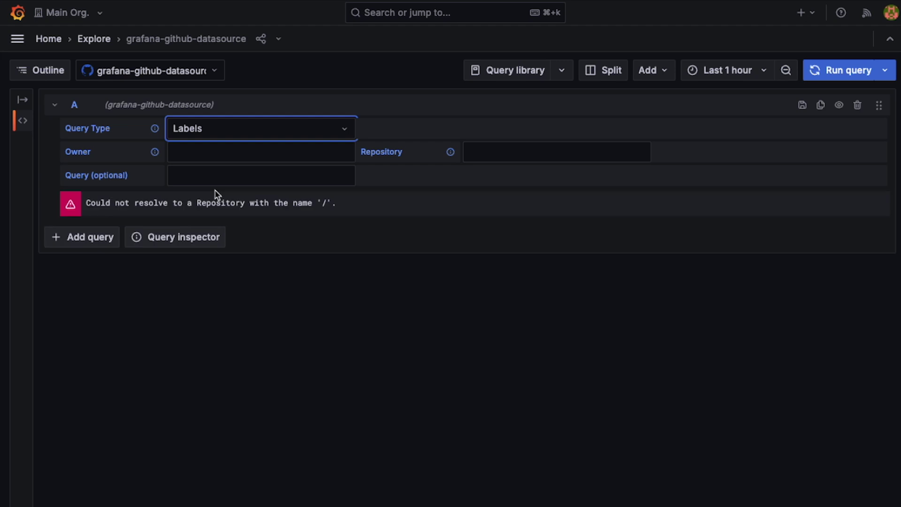
Enter grafana as owner and repository and run the labels query
{"action": "left_click", "coordinate": [205, 151]}
{"action": "type", "text": "grafana"}
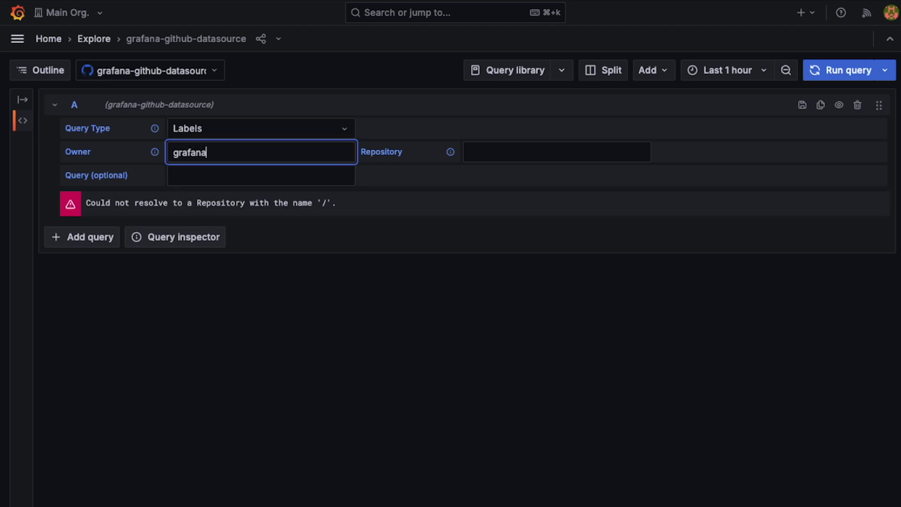
{"action": "left_click", "coordinate": [557, 152]}
{"action": "type", "text": "grafana"}
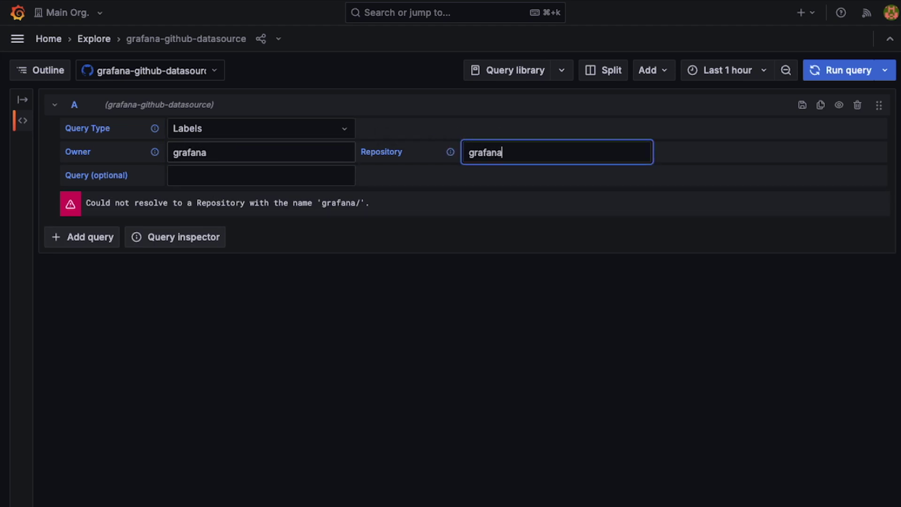
{"action": "left_click", "coordinate": [283, 336]}
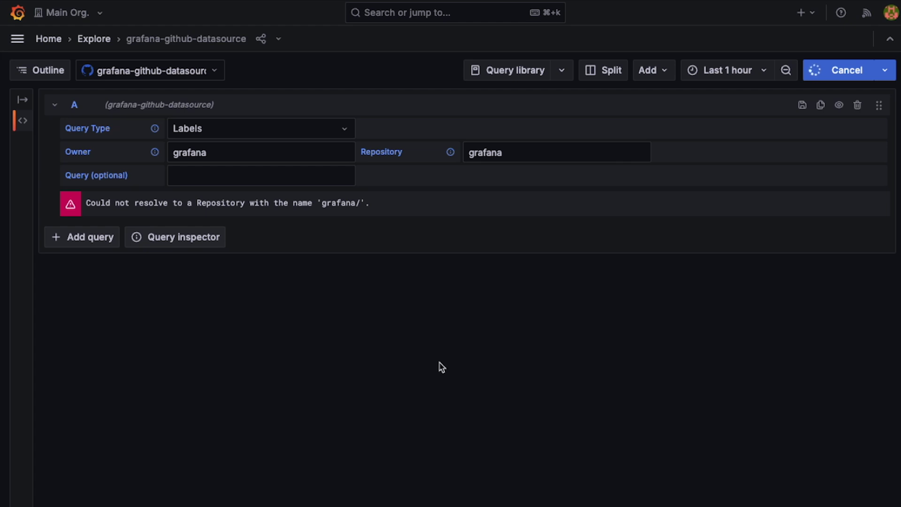
{"action": "scroll", "coordinate": [439, 364], "scroll_direction": "down", "scroll_amount": 10}
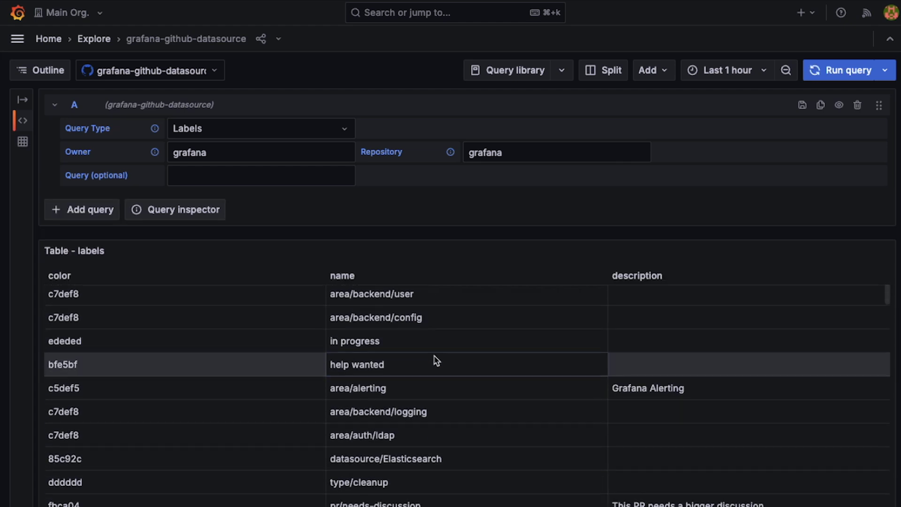
{"action": "scroll", "coordinate": [435, 358], "scroll_direction": "up", "scroll_amount": 10}
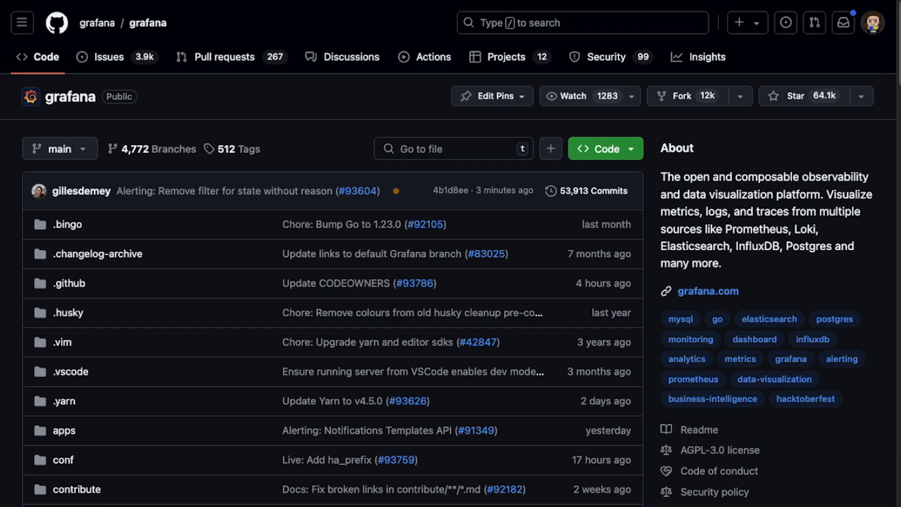
Filter the grafana/grafana Issues list by the ConnectionsV1 label
{"action": "left_click", "coordinate": [117, 63]}
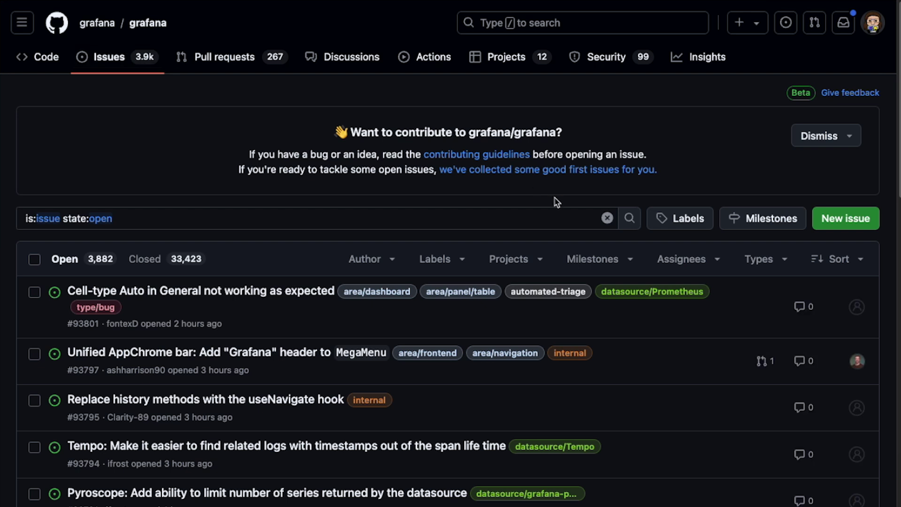
{"action": "left_click", "coordinate": [459, 260]}
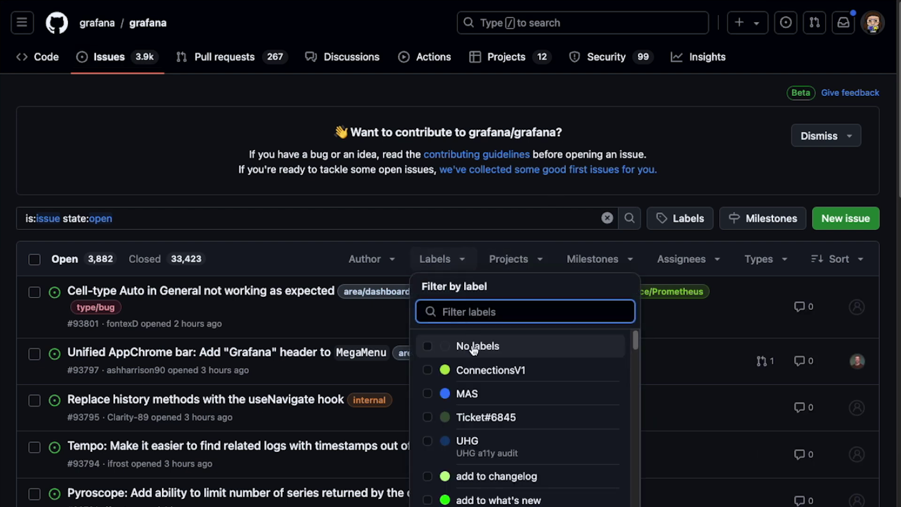
{"action": "left_click", "coordinate": [477, 369]}
{"action": "left_click", "coordinate": [360, 216]}
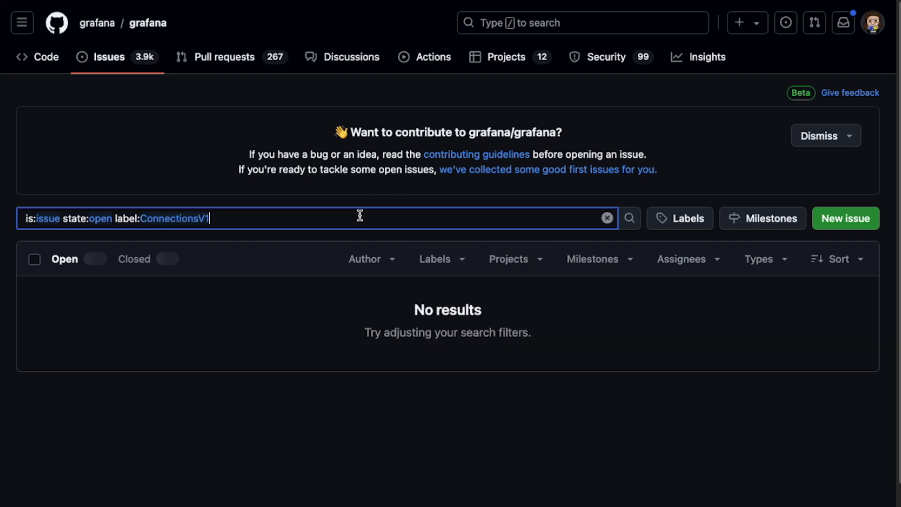
{"action": "left_click", "coordinate": [321, 0]}
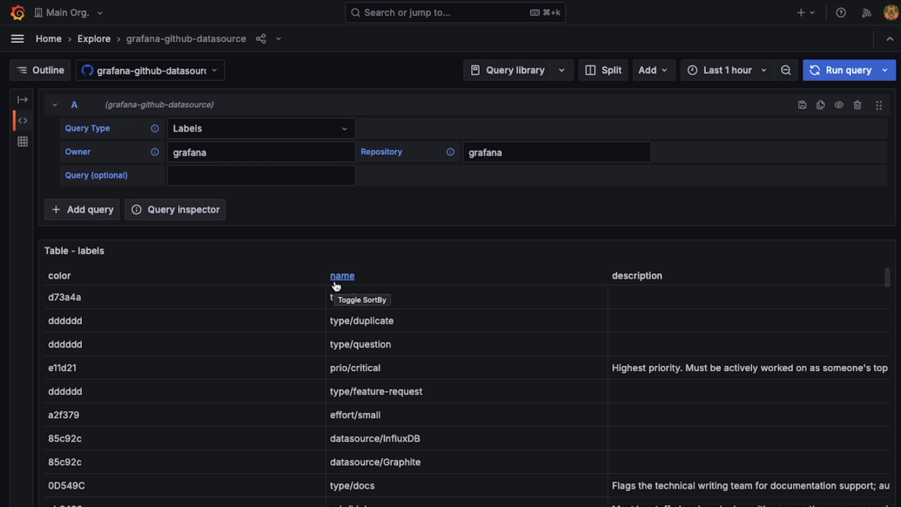
Add a new correlation labelled 'Github labels' and advance to the target step
{"action": "left_click", "coordinate": [17, 38]}
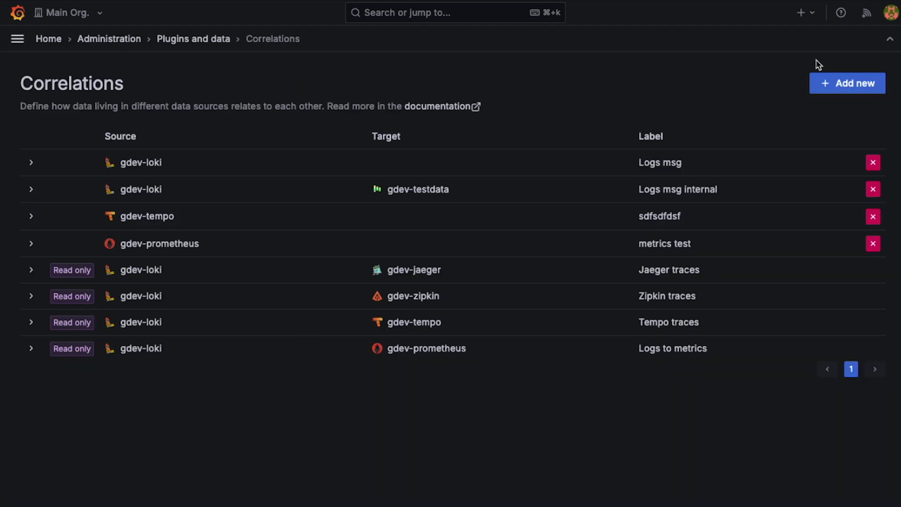
{"action": "left_click", "coordinate": [849, 85]}
{"action": "left_click", "coordinate": [153, 231]}
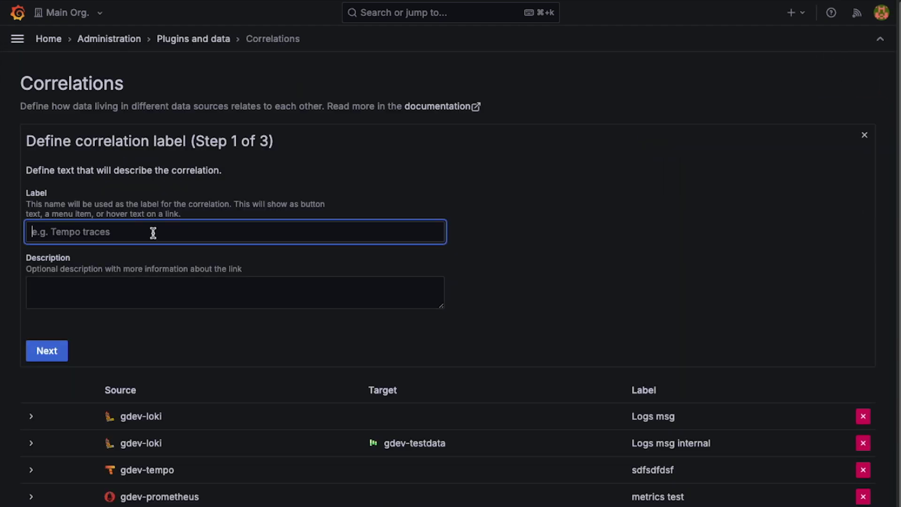
{"action": "type", "text": "Github labels"}
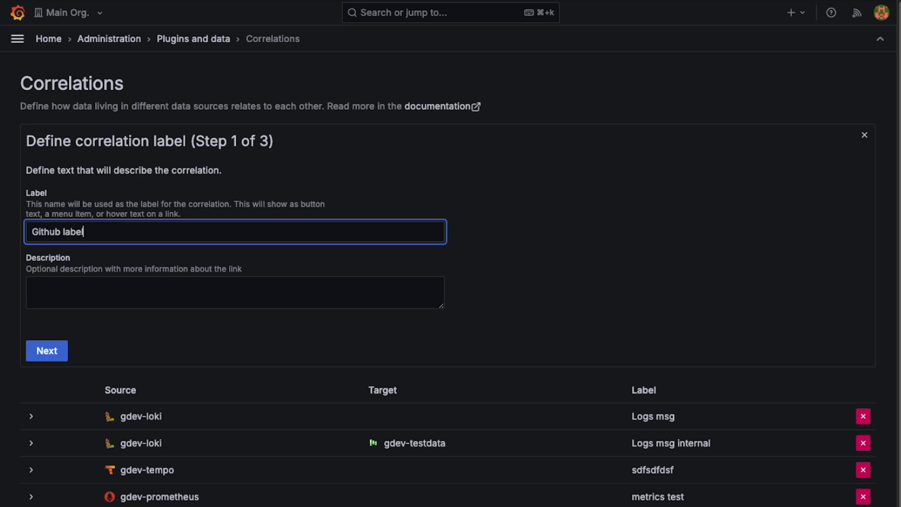
{"action": "left_click", "coordinate": [46, 351]}
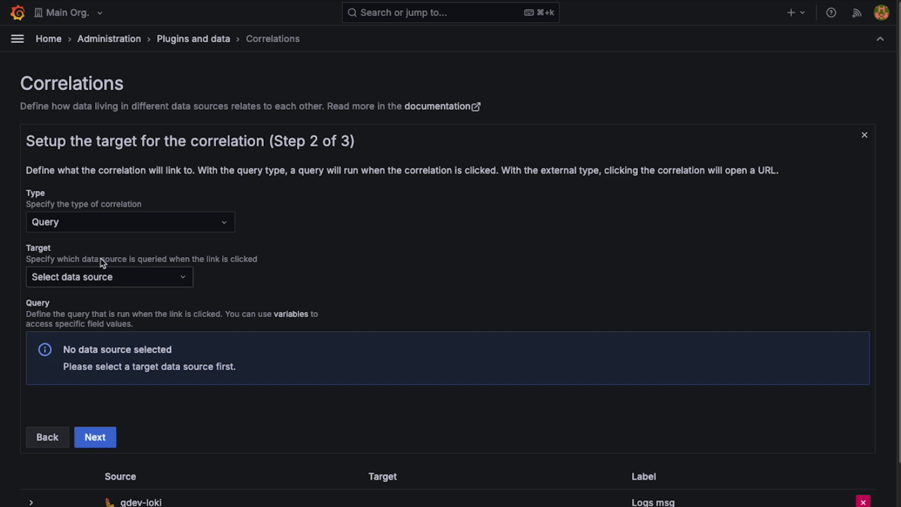
Set the correlation type to External and paste the GitHub issues search URL as target
{"action": "left_click", "coordinate": [95, 225]}
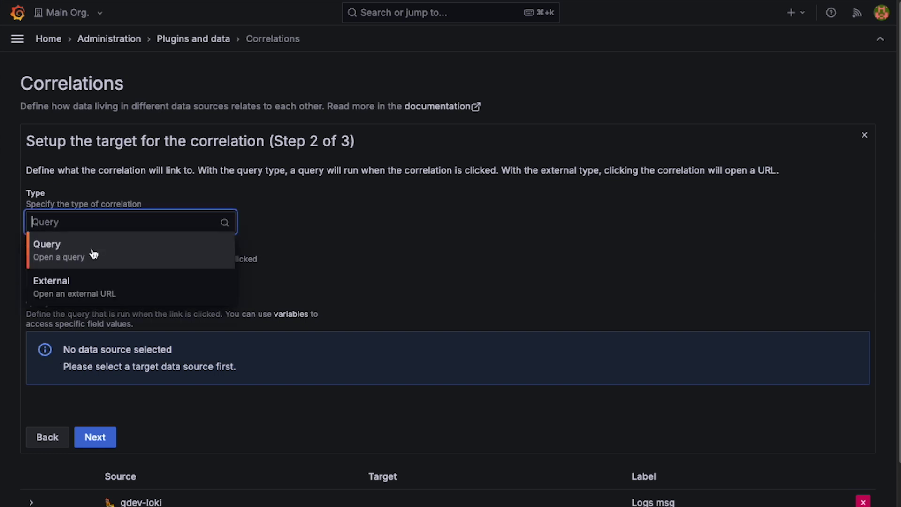
{"action": "left_click", "coordinate": [89, 291]}
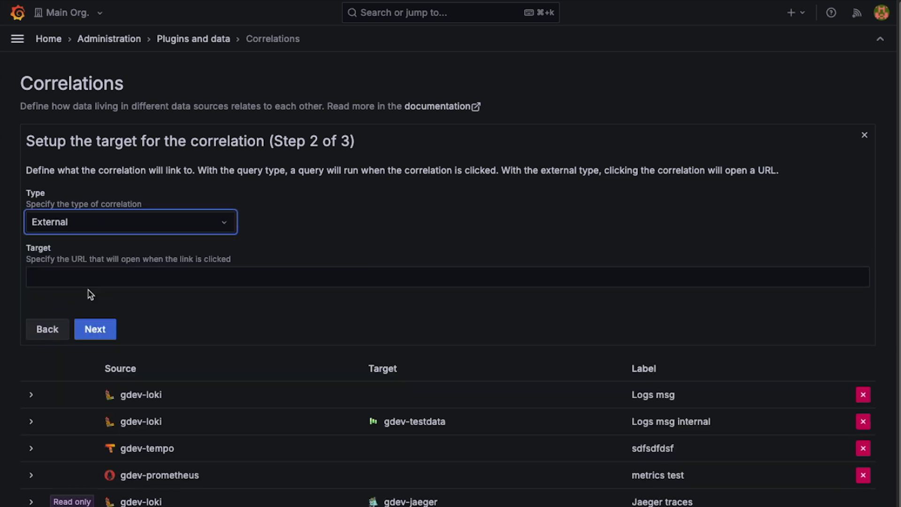
{"action": "left_click", "coordinate": [88, 271]}
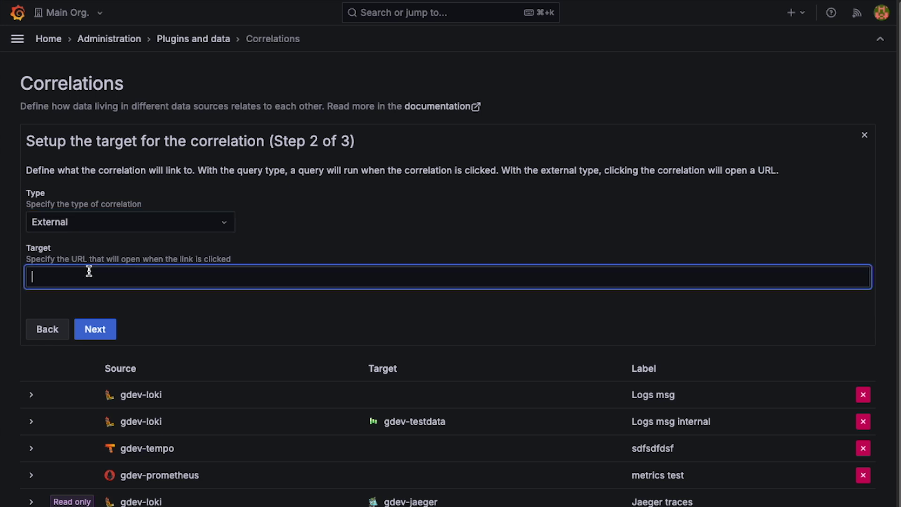
{"action": "type", "text": "https://github.com/grafana/grafana/issues?q=is%3Aissue%20state%3Aopen%20label%3AConnectionsV1"}
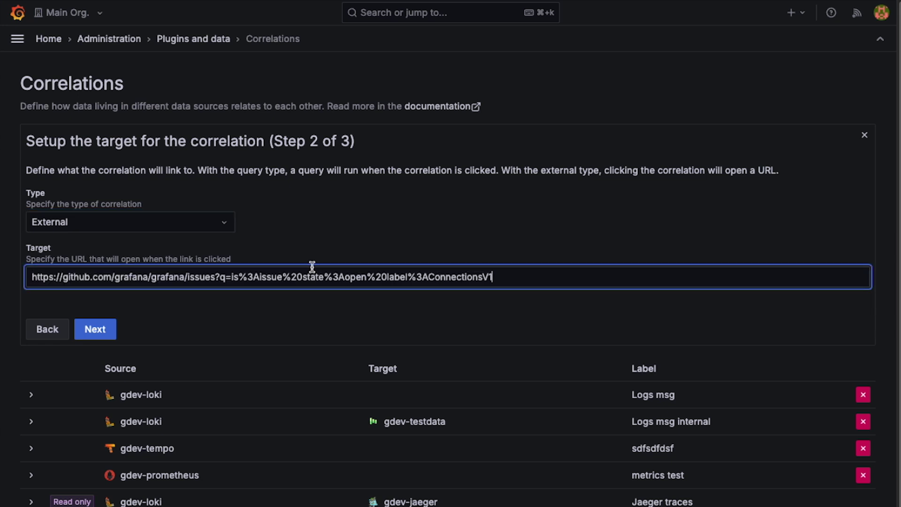
Replace the URL's trailing ConnectionsV1 label with ${name} and continue to step 3
{"action": "left_click", "coordinate": [429, 276]}
{"action": "key", "text": "shift+End"}
{"action": "key", "text": "BackSpace"}
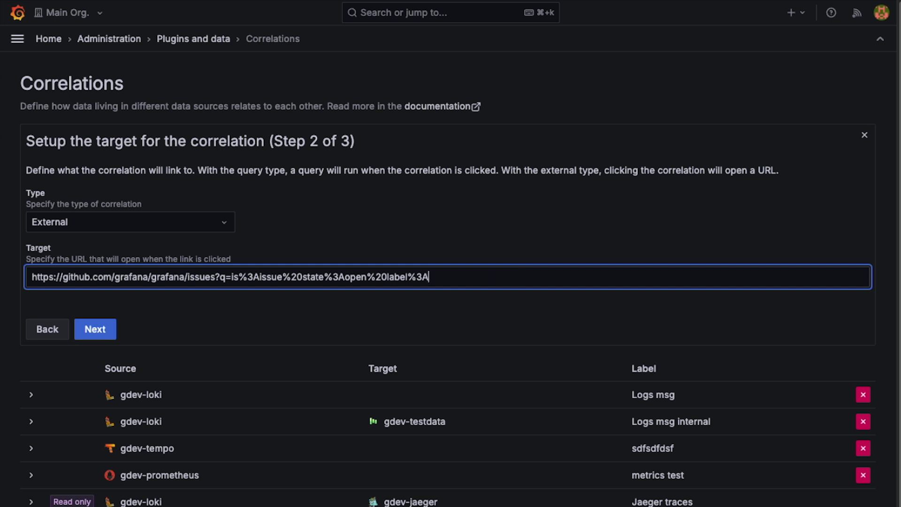
{"action": "type", "text": "${name}"}
{"action": "left_click_drag", "start_coordinate": [429, 277], "coordinate": [470, 279]}
{"action": "left_click", "coordinate": [437, 309]}
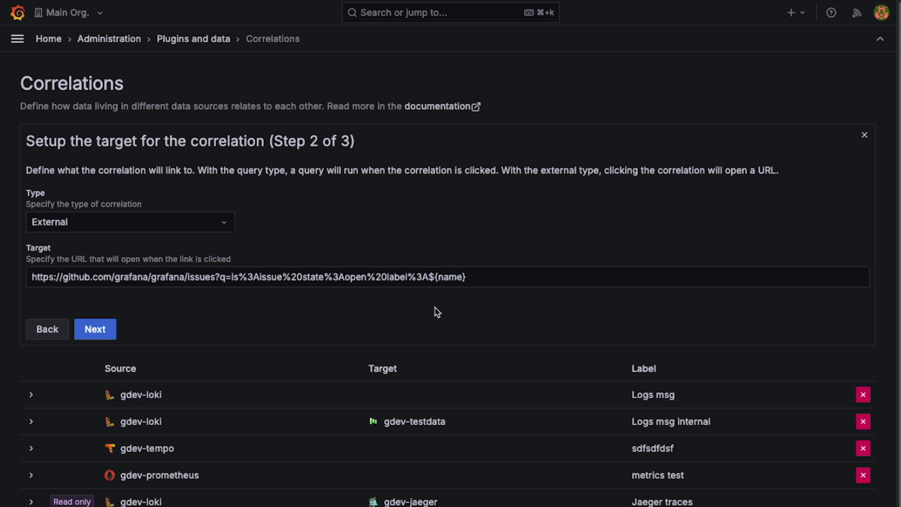
{"action": "left_click", "coordinate": [104, 337]}
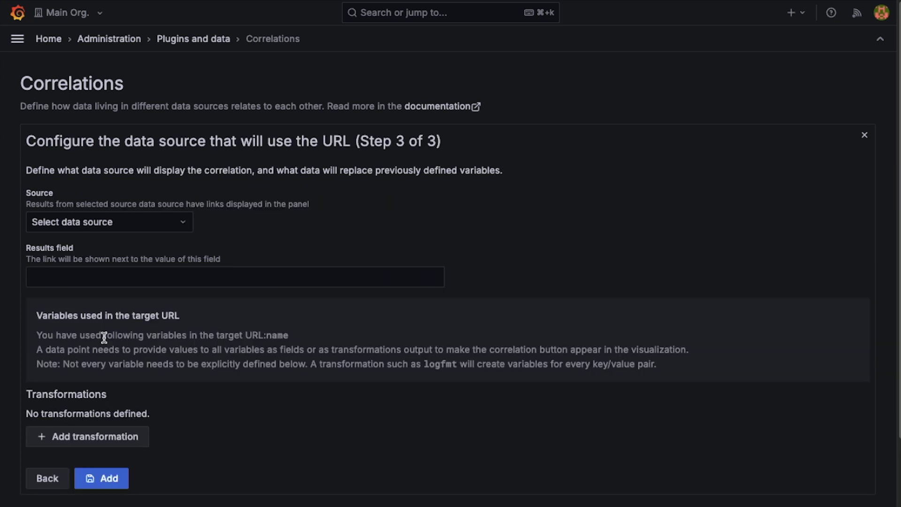
Choose grafana-github-datasource as source, set results field to 'name', and add the correlation
{"action": "left_click", "coordinate": [92, 230]}
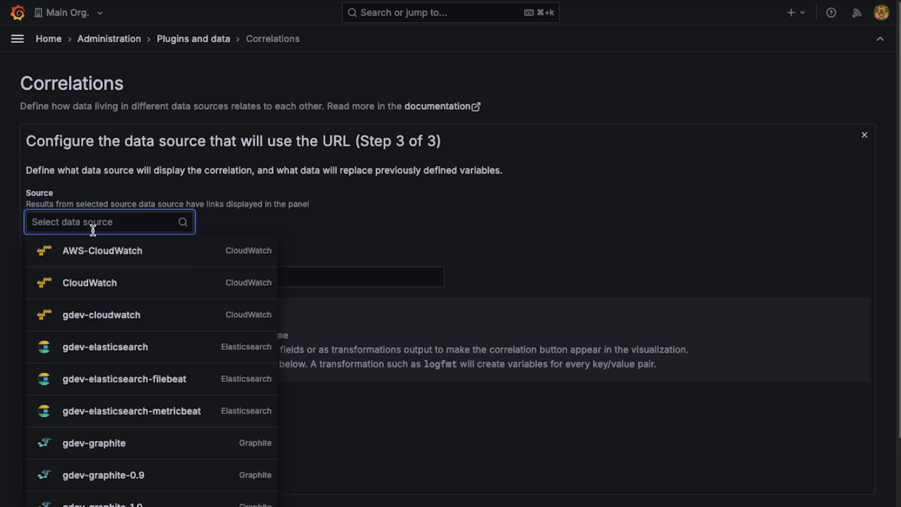
{"action": "type", "text": "gi"}
{"action": "left_click", "coordinate": [96, 248]}
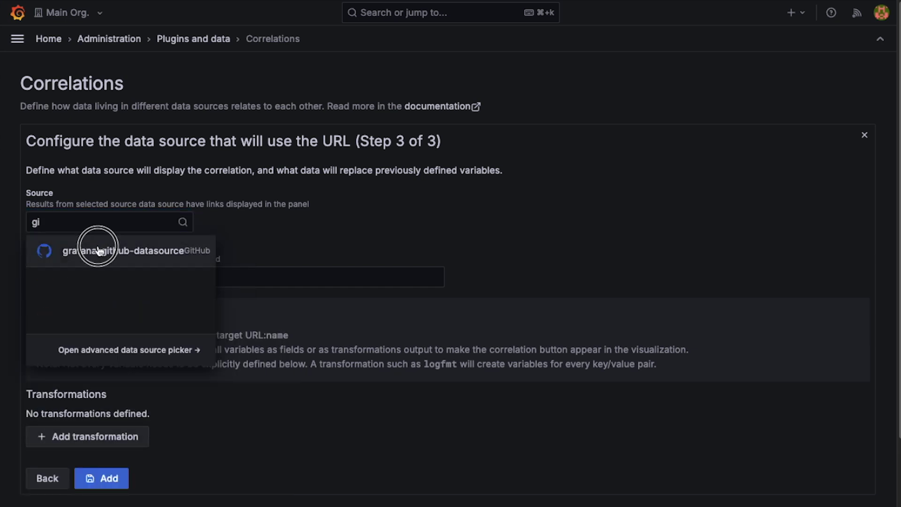
{"action": "left_click", "coordinate": [94, 281]}
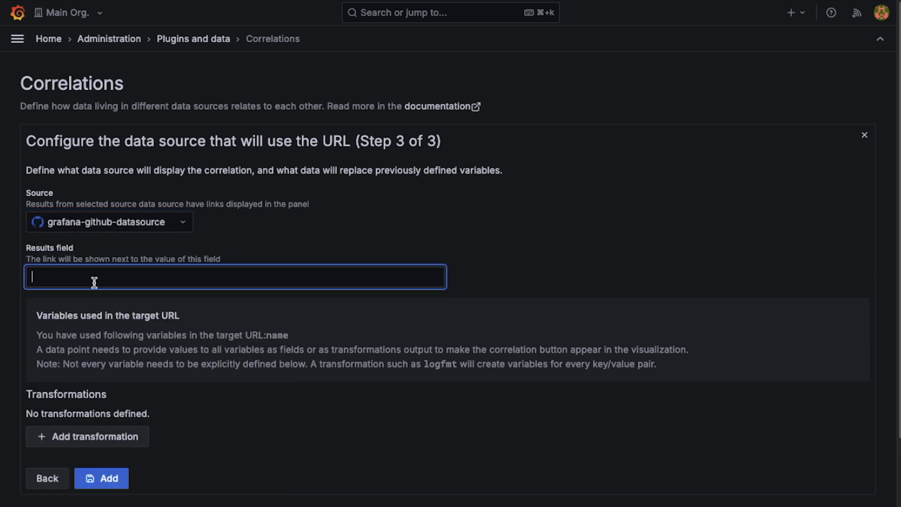
{"action": "type", "text": "name"}
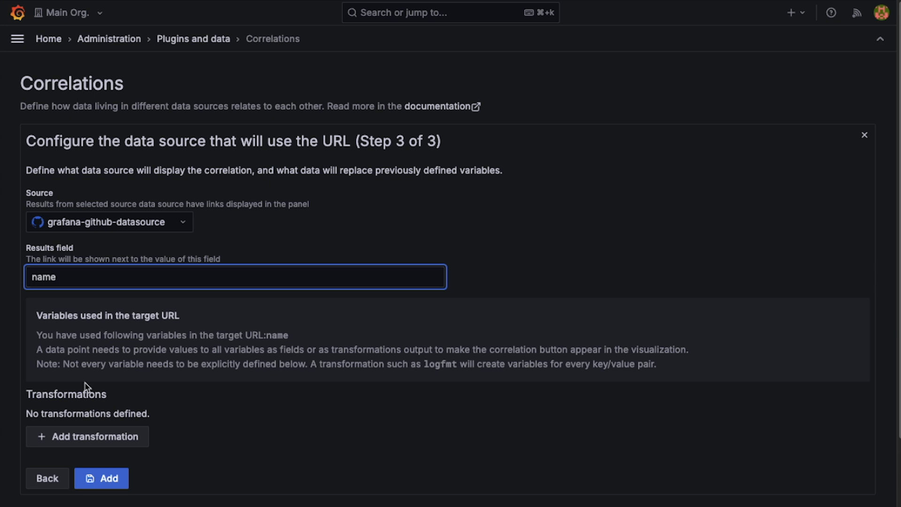
{"action": "left_click", "coordinate": [109, 482]}
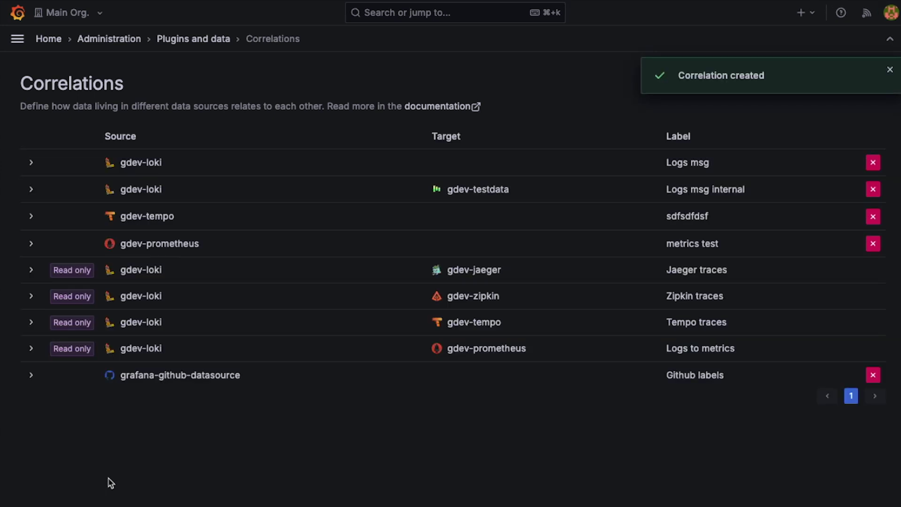
Go to Explore with the GitHub data source and choose the Labels query type
{"action": "left_click", "coordinate": [18, 39]}
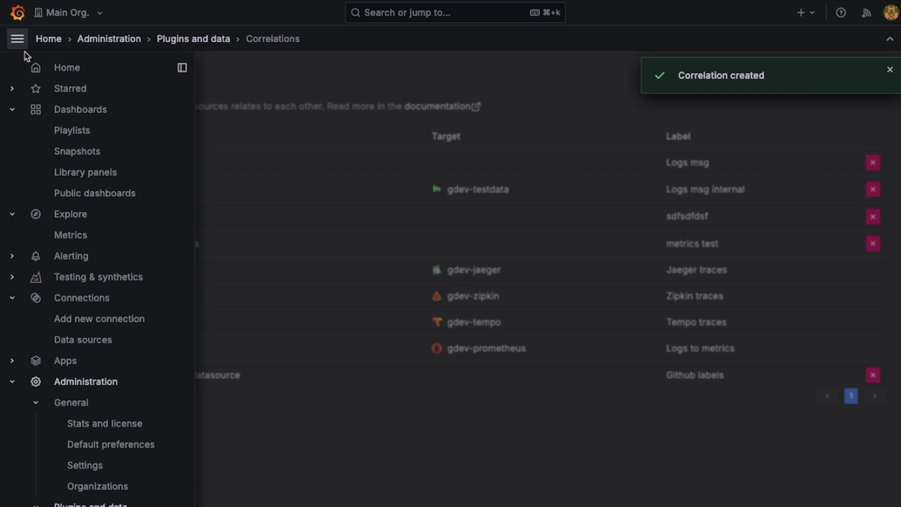
{"action": "left_click", "coordinate": [82, 214]}
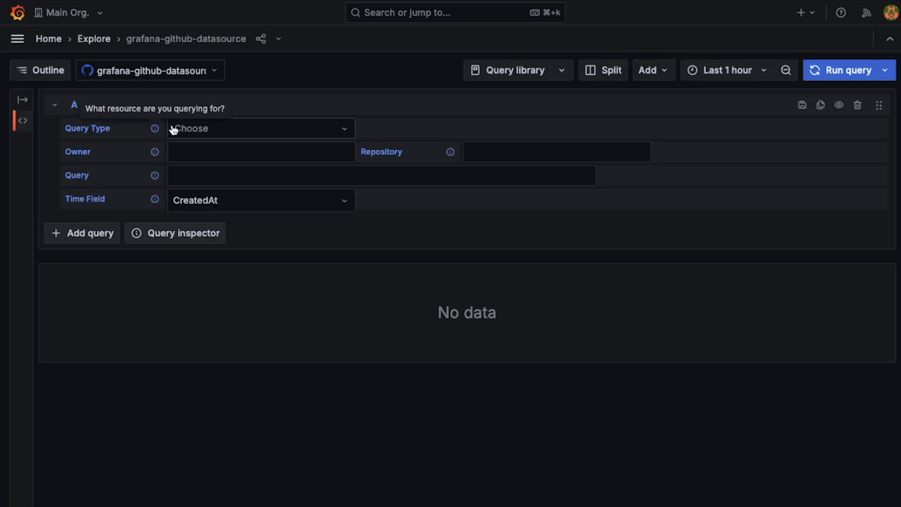
{"action": "left_click", "coordinate": [205, 135]}
{"action": "left_click", "coordinate": [231, 297]}
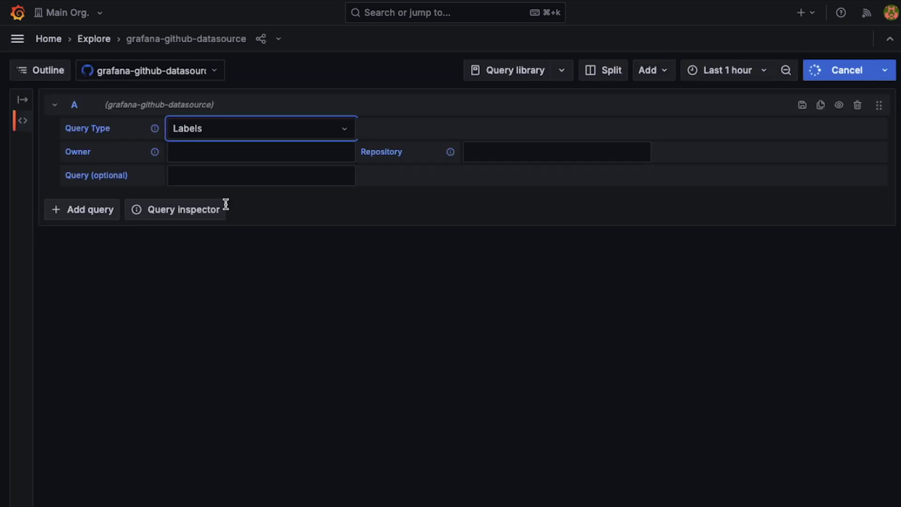
Enter grafana as owner and repository and run the query to list labels
{"action": "left_click", "coordinate": [215, 155]}
{"action": "type", "text": "grafan"}
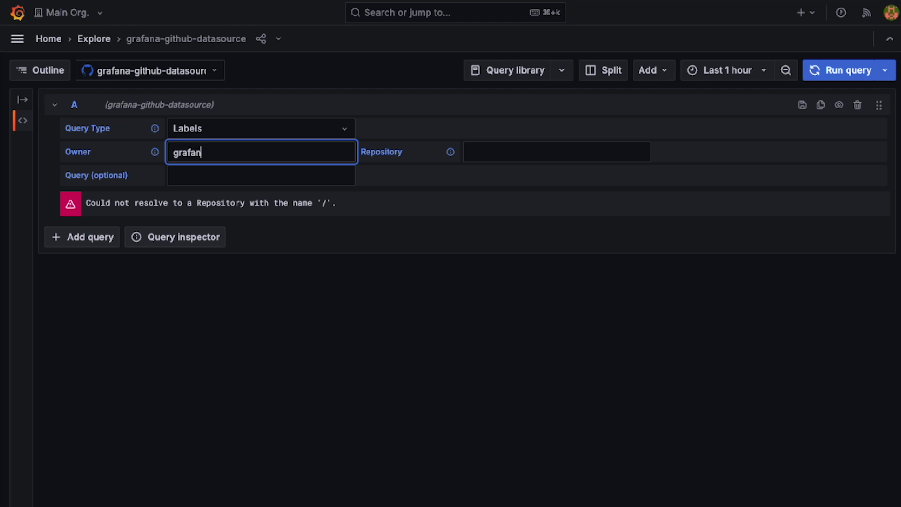
{"action": "type", "text": "a"}
{"action": "left_click", "coordinate": [557, 152]}
{"action": "type", "text": "grafan"}
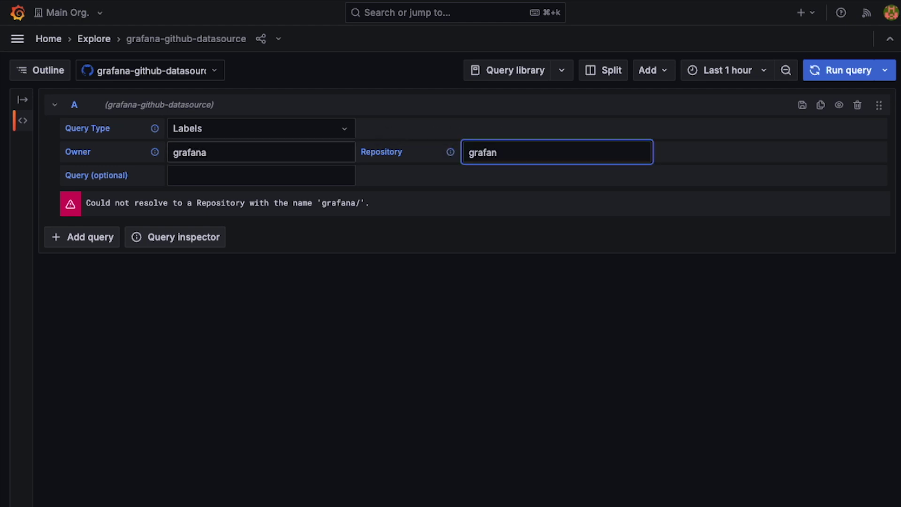
{"action": "type", "text": "a"}
{"action": "left_click", "coordinate": [277, 249]}
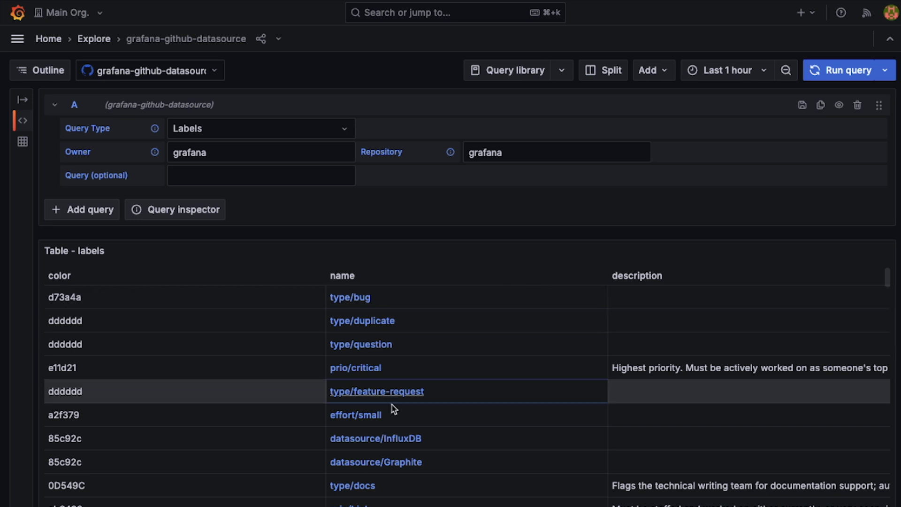
{"action": "scroll", "coordinate": [393, 380], "scroll_direction": "down", "scroll_amount": 5}
{"action": "scroll", "coordinate": [393, 445], "scroll_direction": "up", "scroll_amount": 5}
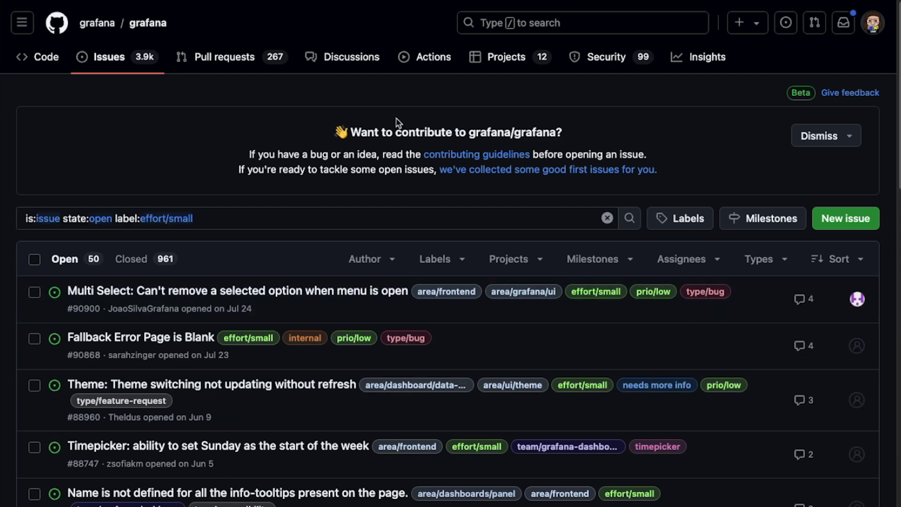
Select the label:effort/small filter text in the GitHub issues search box
{"action": "left_click", "coordinate": [240, 217]}
{"action": "left_click_drag", "start_coordinate": [240, 217], "coordinate": [118, 221]}
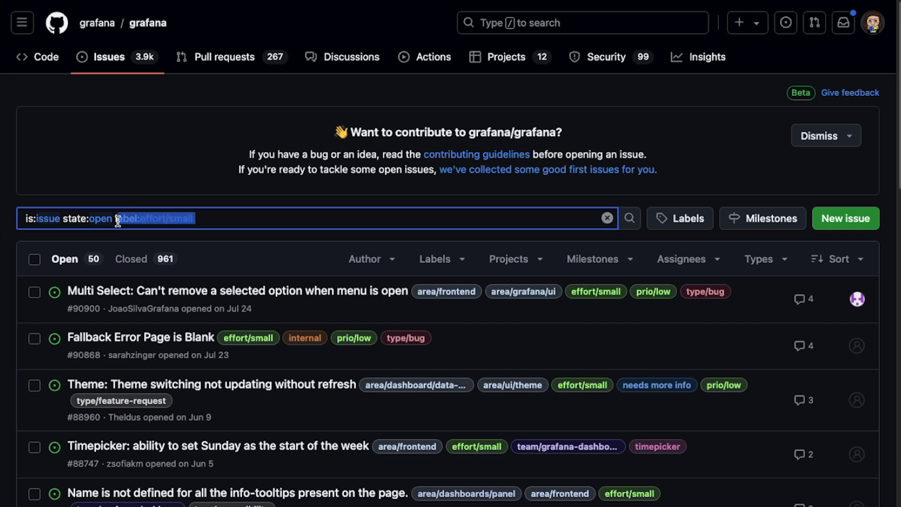
{"action": "left_click", "coordinate": [261, 214]}
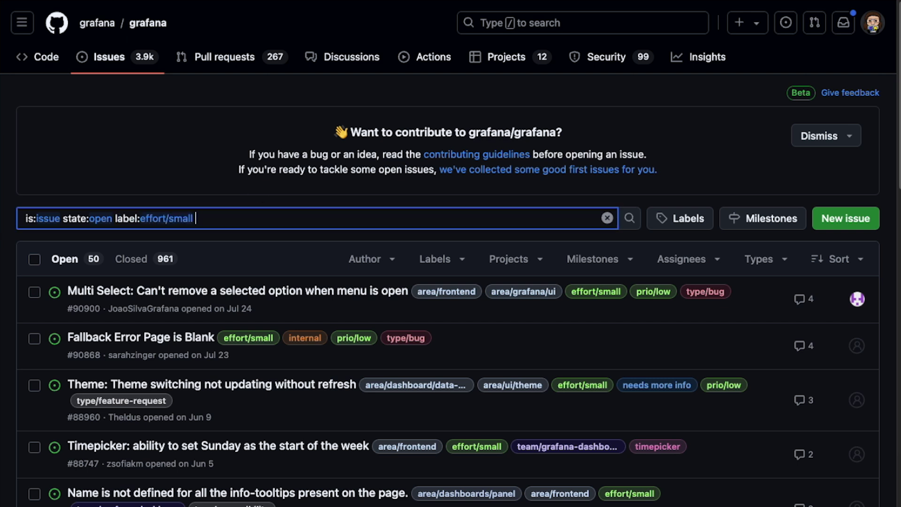